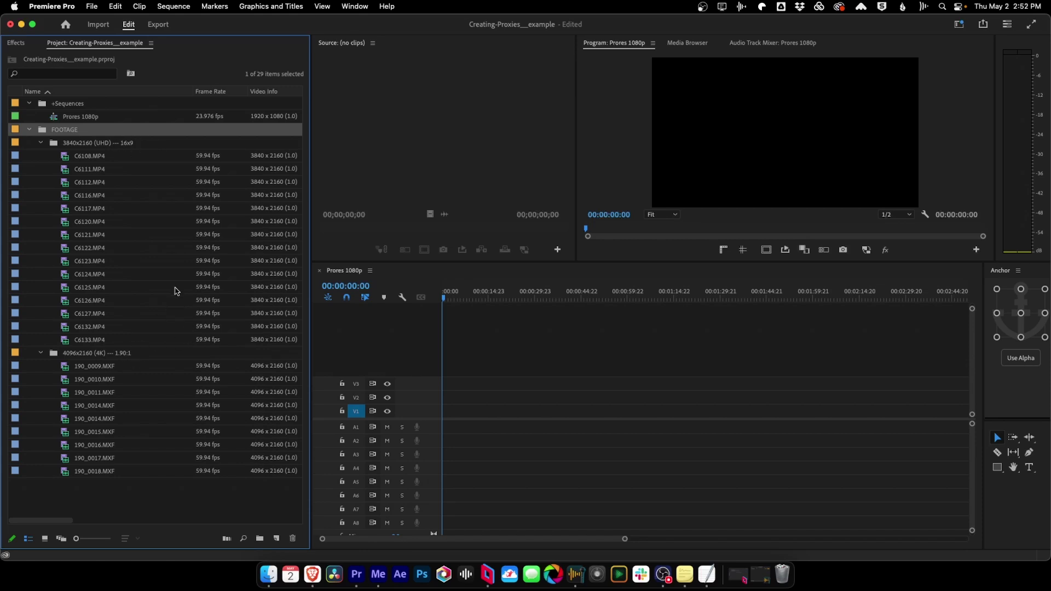
# - Marquee-select UHD clips C6108 through C6133 in the 3840x2160 folder and open their context menu
pyautogui.moveTo(43, 158); pyautogui.dragTo(122, 345)
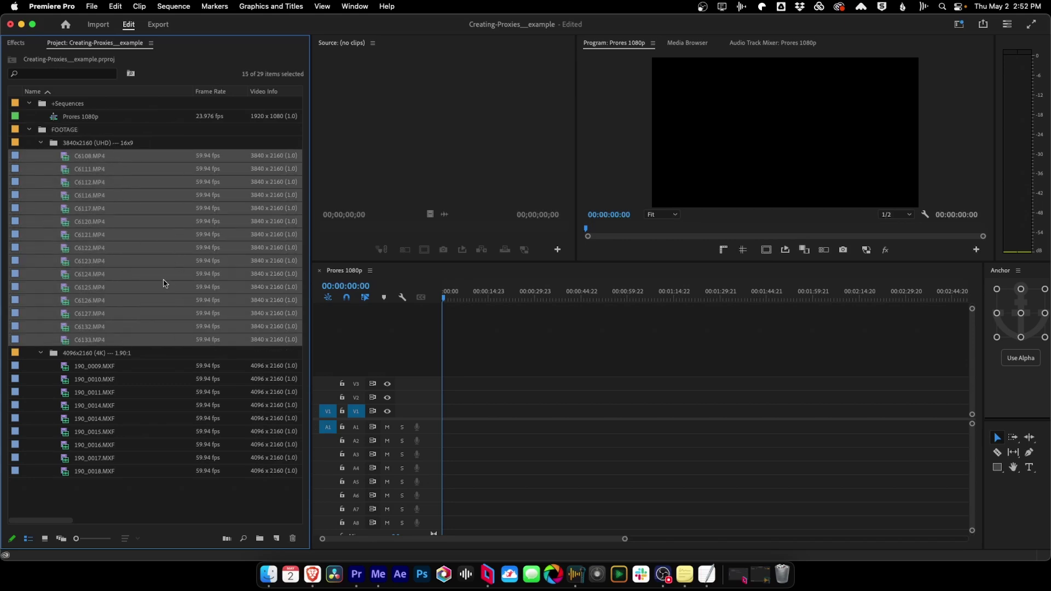
pyautogui.rightClick(95, 238)
# - Create proxies for the UHD clips with the Prores Proxy 1920x1080 - Ingest preset
pyautogui.moveTo(182, 422)
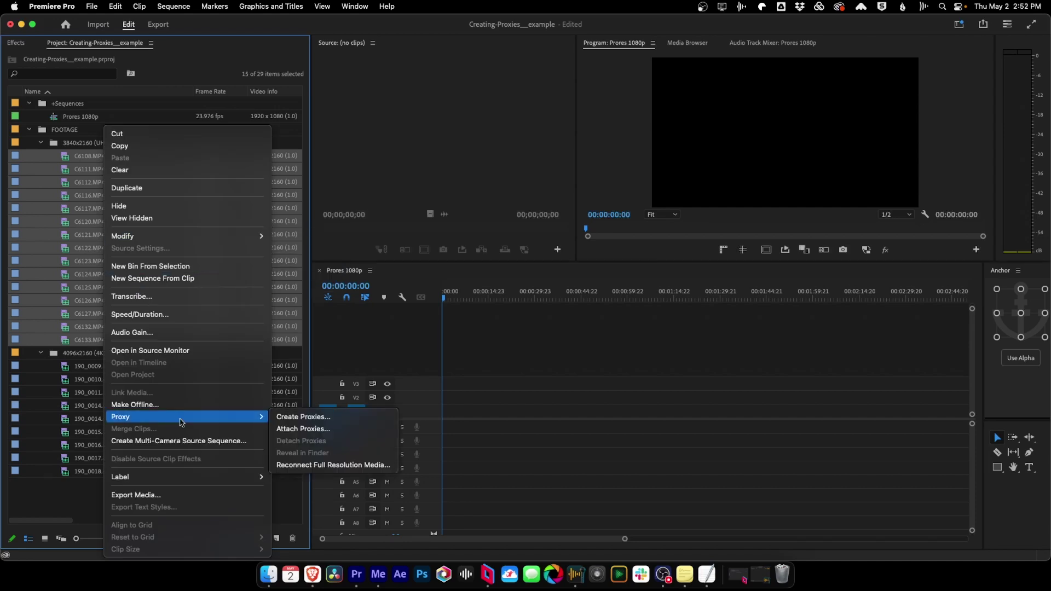
pyautogui.click(302, 418)
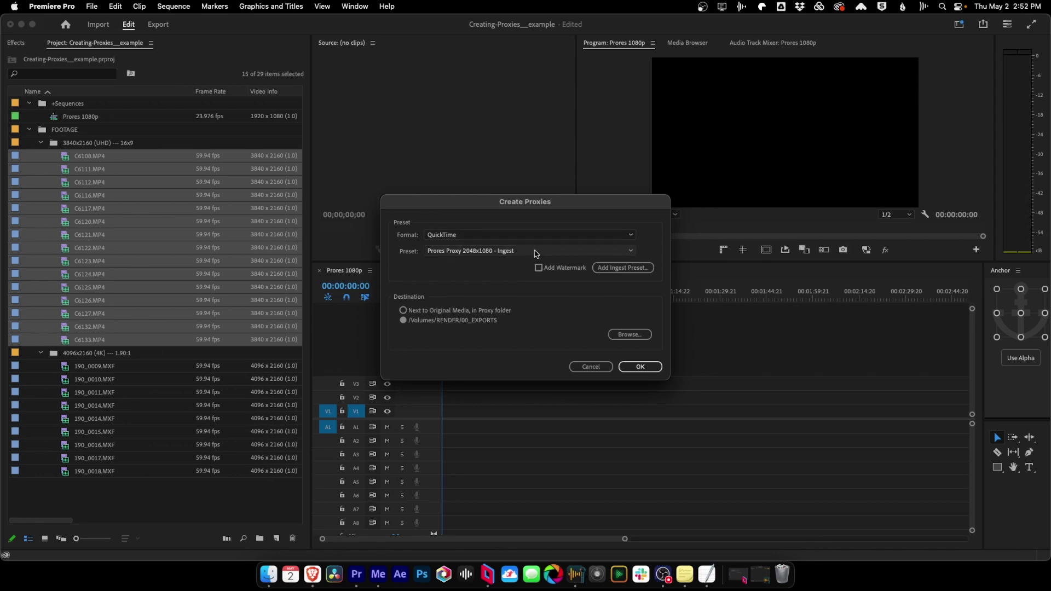
pyautogui.click(537, 252)
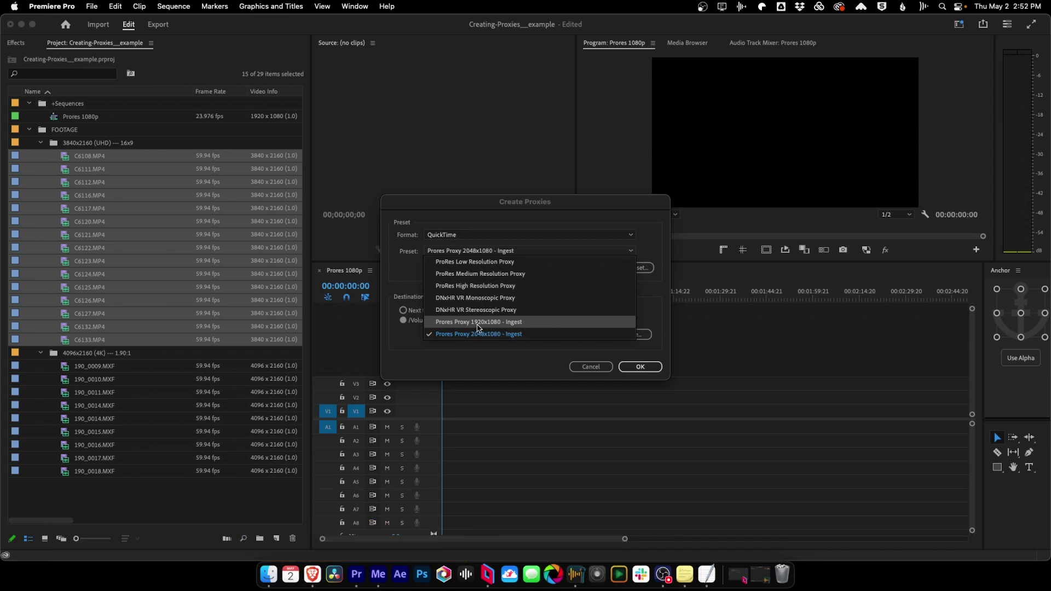
pyautogui.click(495, 323)
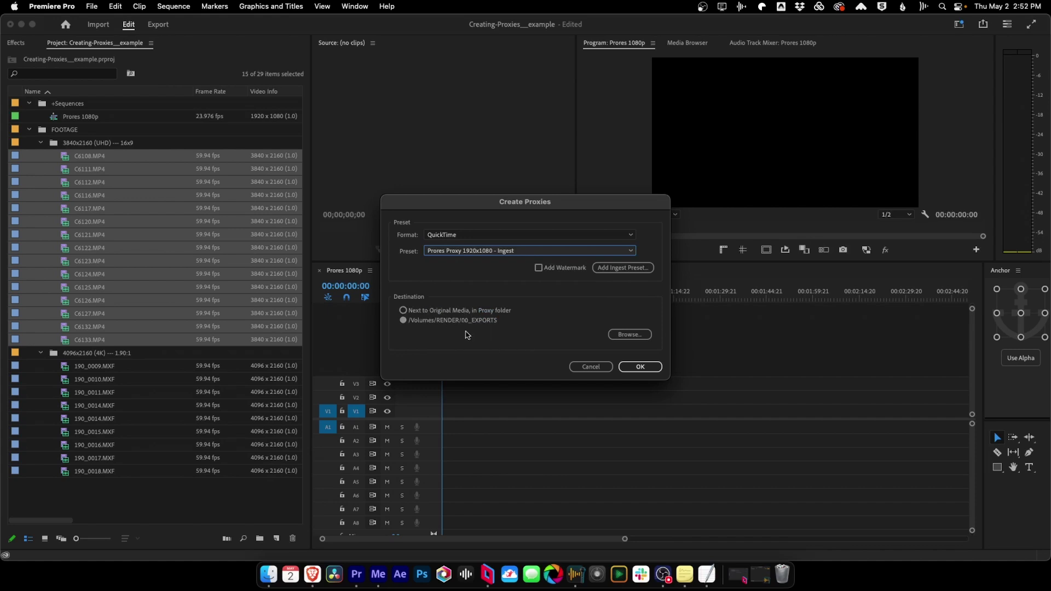
pyautogui.click(627, 340)
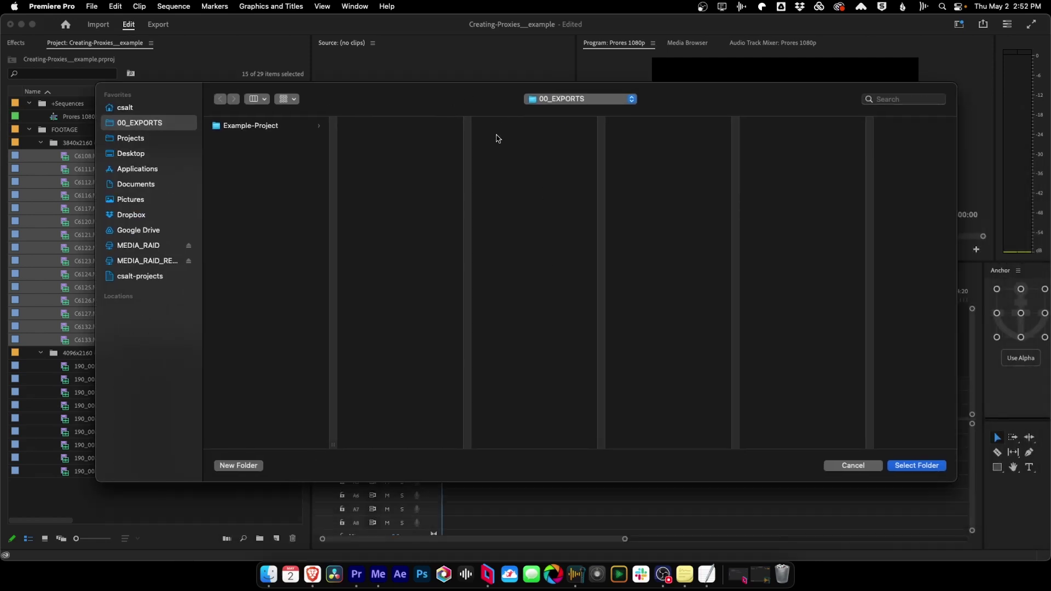
# - Set the proxy destination to Example-Project/FOOTAGE/00_Proxies and confirm the UHD proxy jobs
pyautogui.click(252, 127)
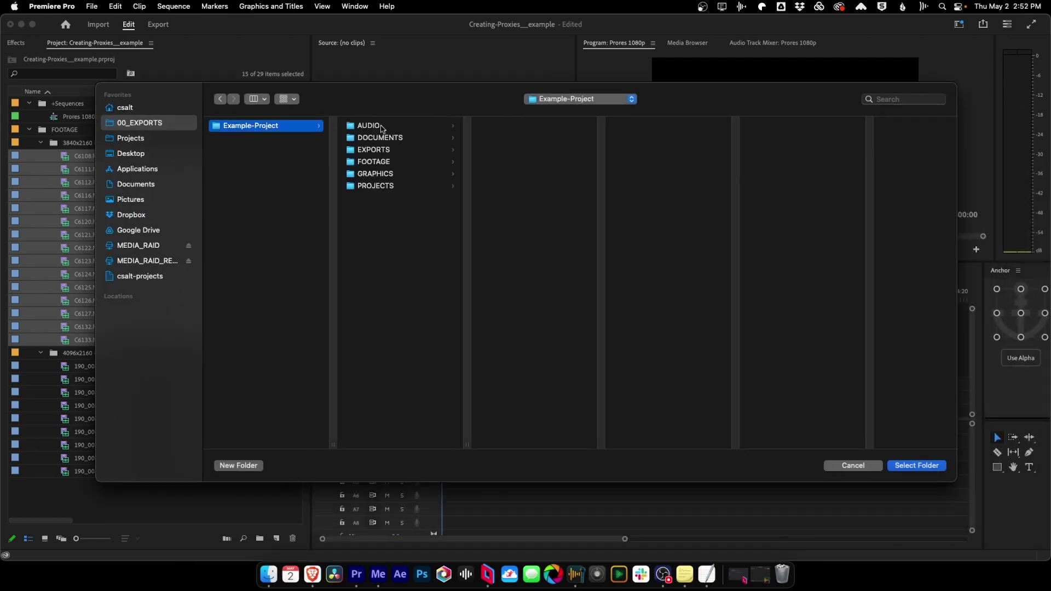
pyautogui.click(399, 164)
pyautogui.click(537, 127)
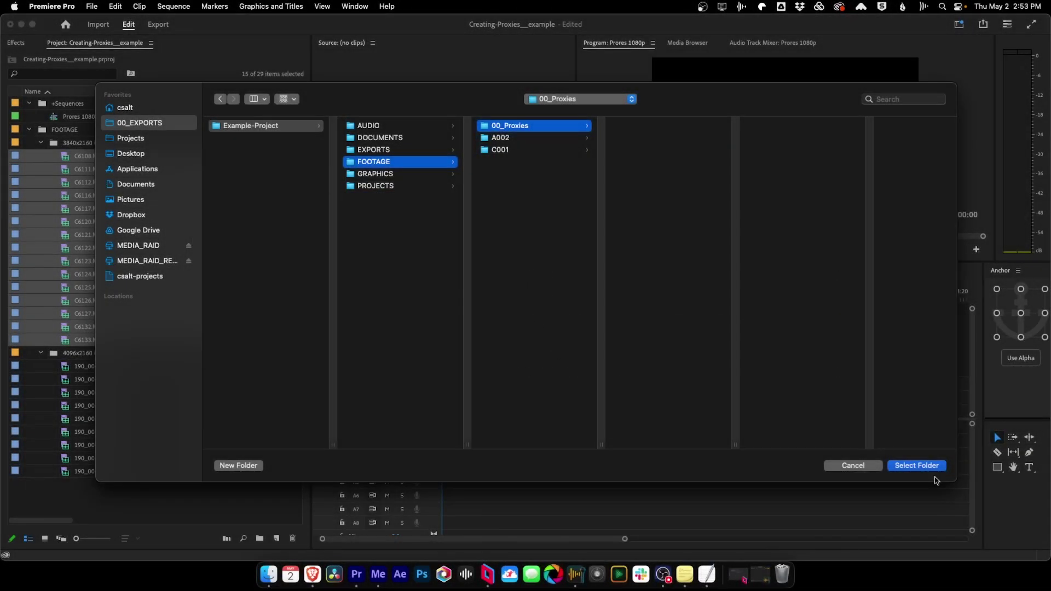
pyautogui.click(917, 466)
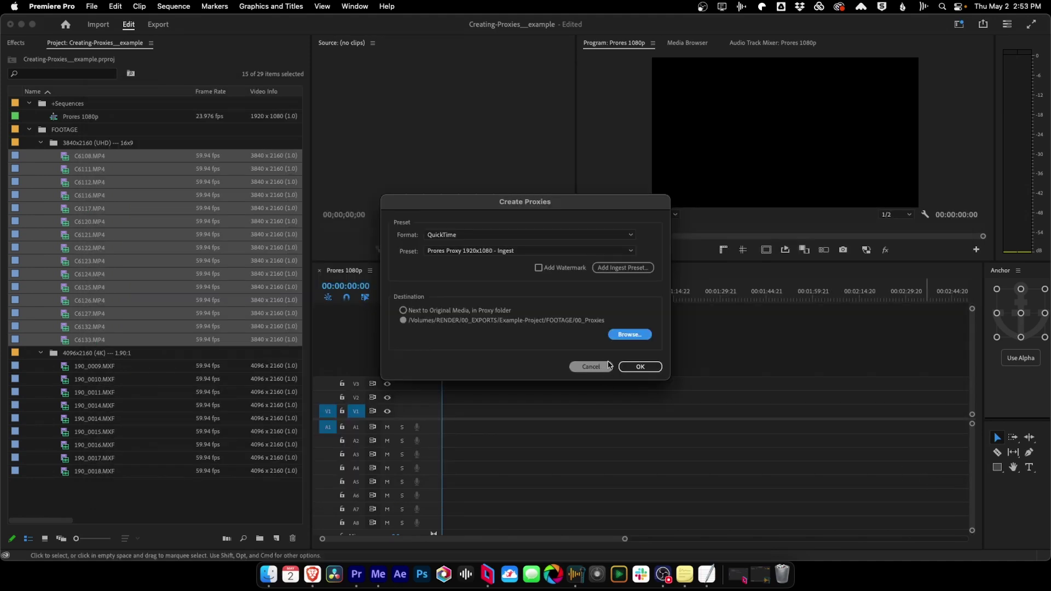
pyautogui.click(642, 367)
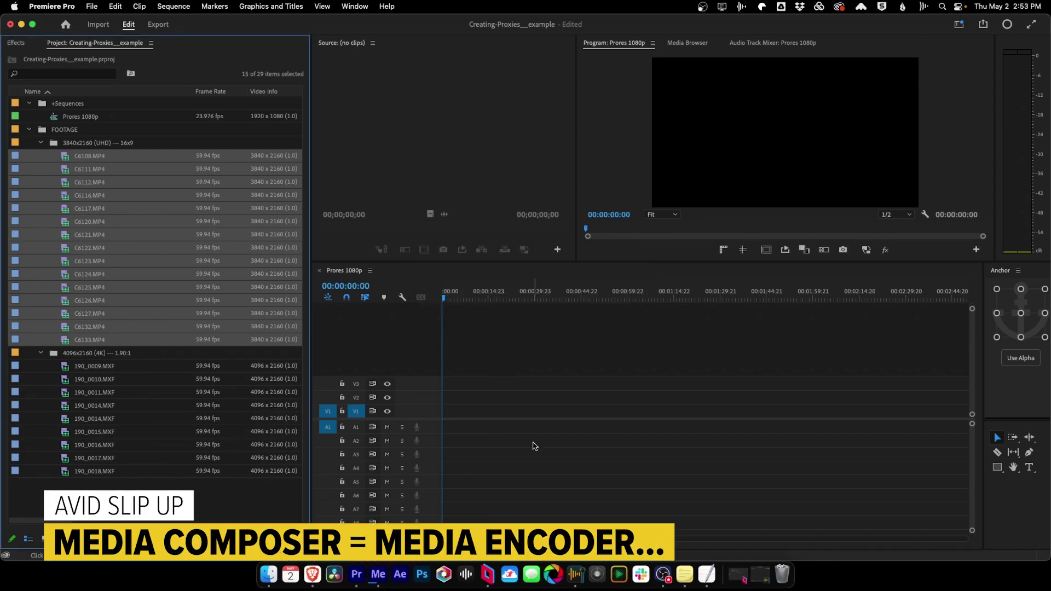
# - Queue proxies for the nine 4K MXF clips using the Prores Proxy 2048x1080 - Ingest preset
pyautogui.moveTo(55, 362); pyautogui.dragTo(150, 472)
pyautogui.rightClick(91, 412)
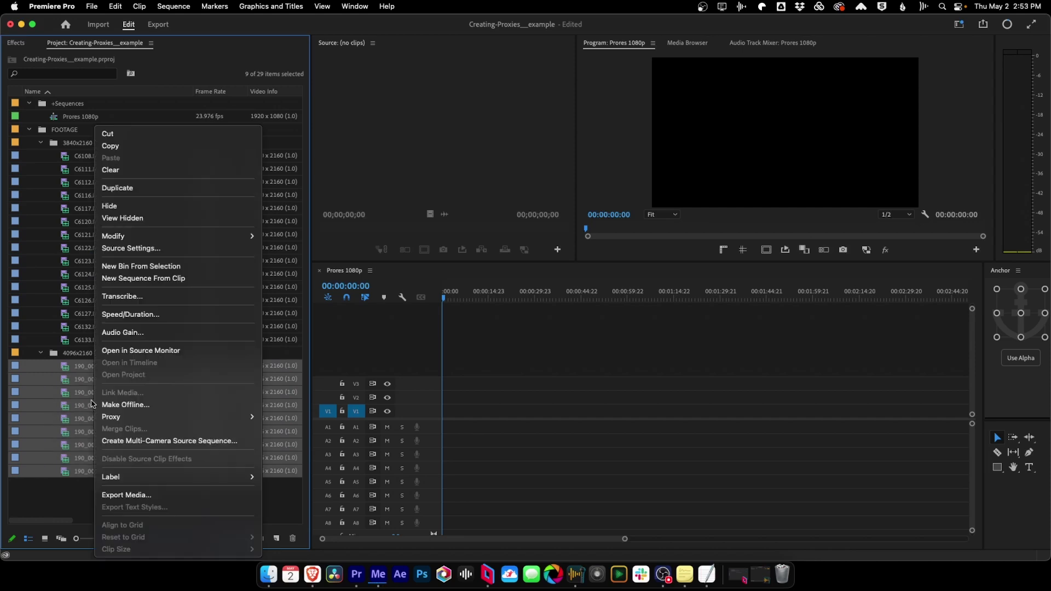
pyautogui.moveTo(186, 418)
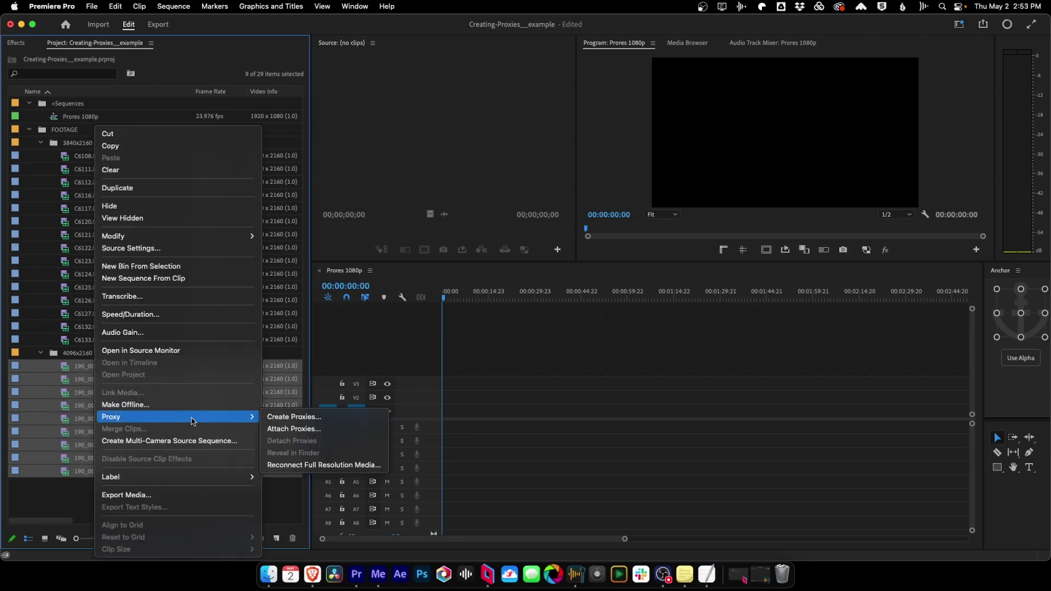
pyautogui.click(302, 418)
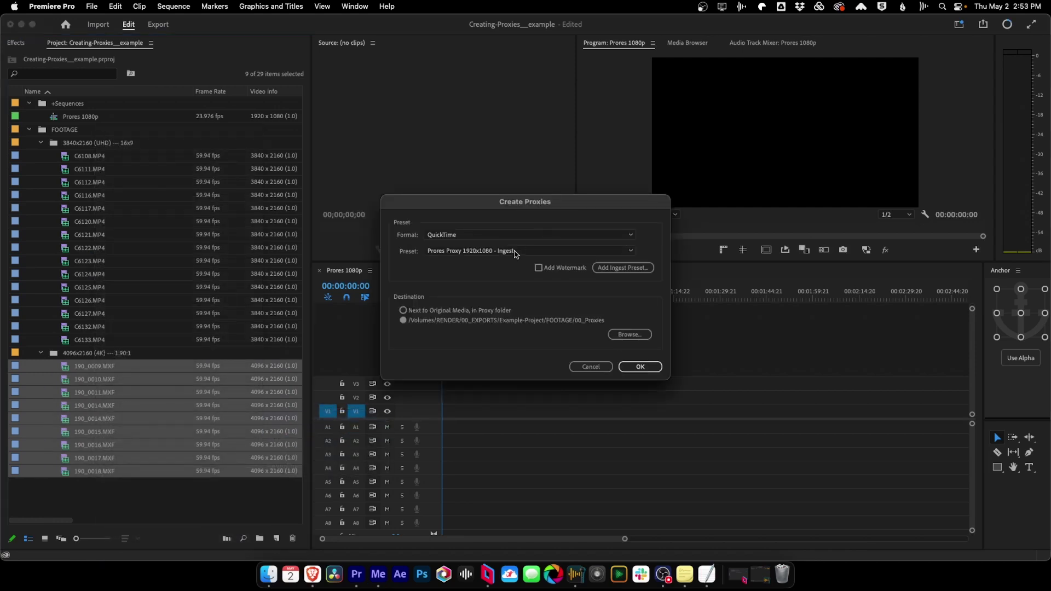
pyautogui.click(516, 252)
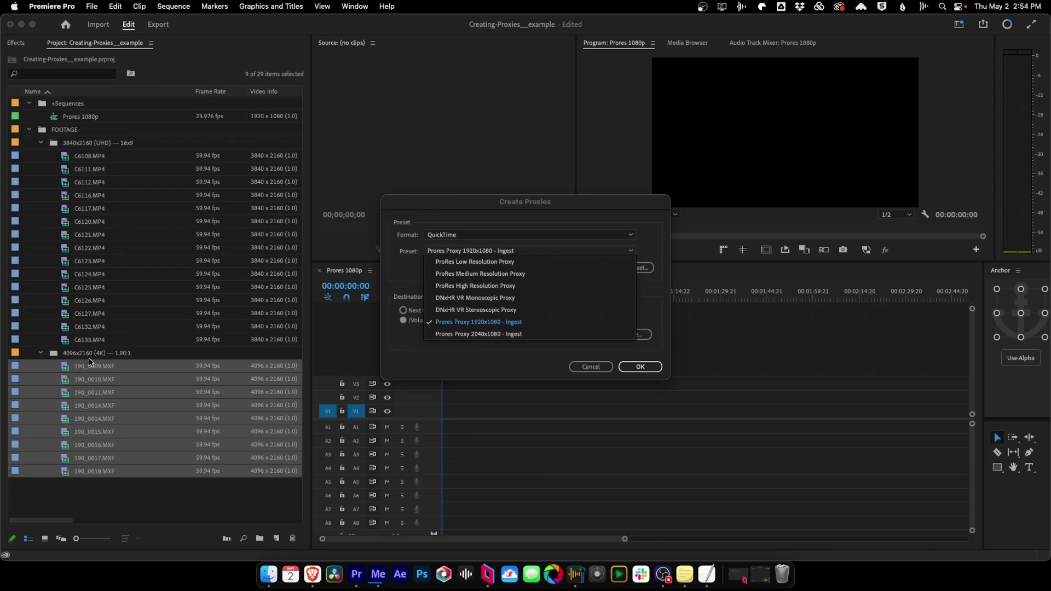
pyautogui.click(575, 334)
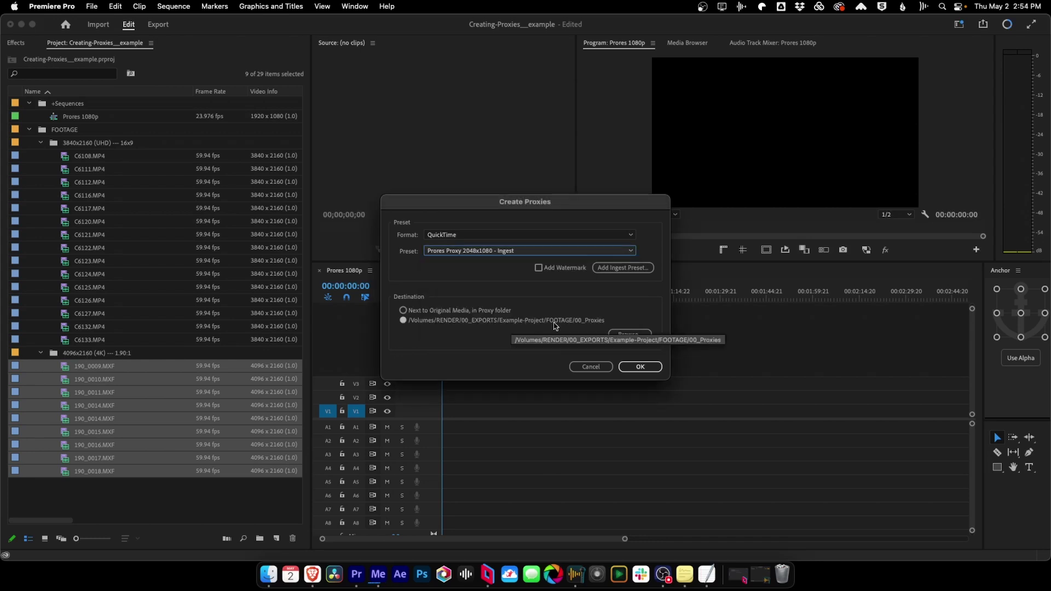
pyautogui.click(641, 367)
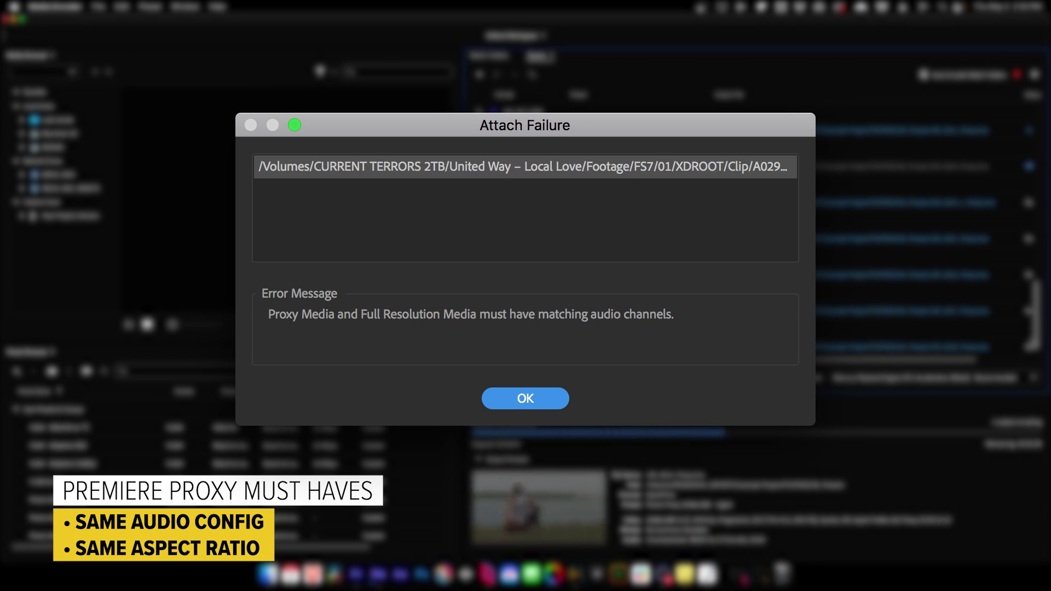
# - Dismiss the mismatched-audio Attach Failure message while Media Encoder finishes the proxies
pyautogui.press('Return')
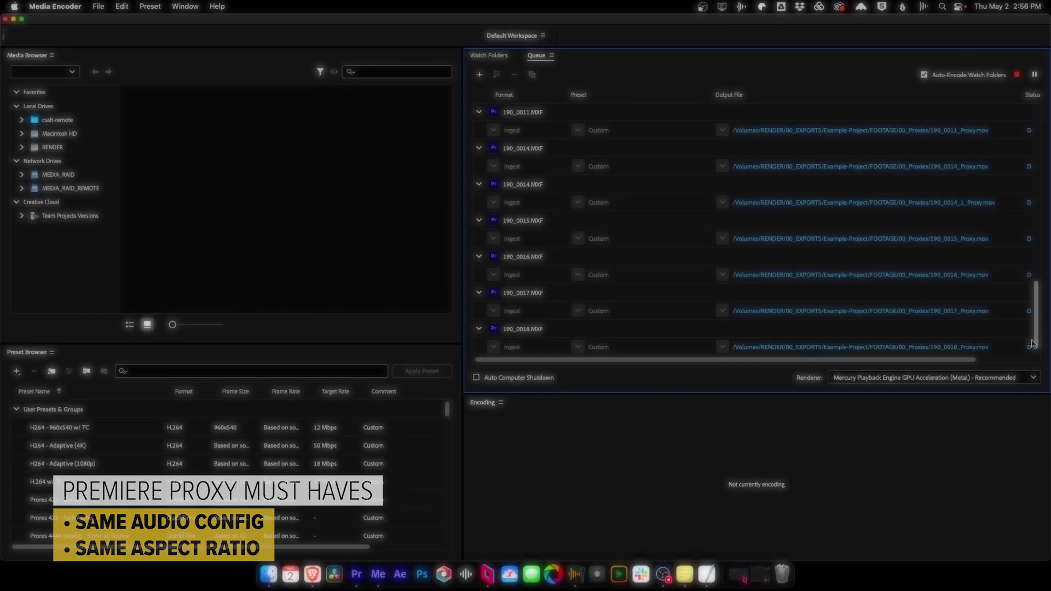
# - Add the nine 4K MXF clips to the Prores 1080p sequence
pyautogui.click(357, 575)
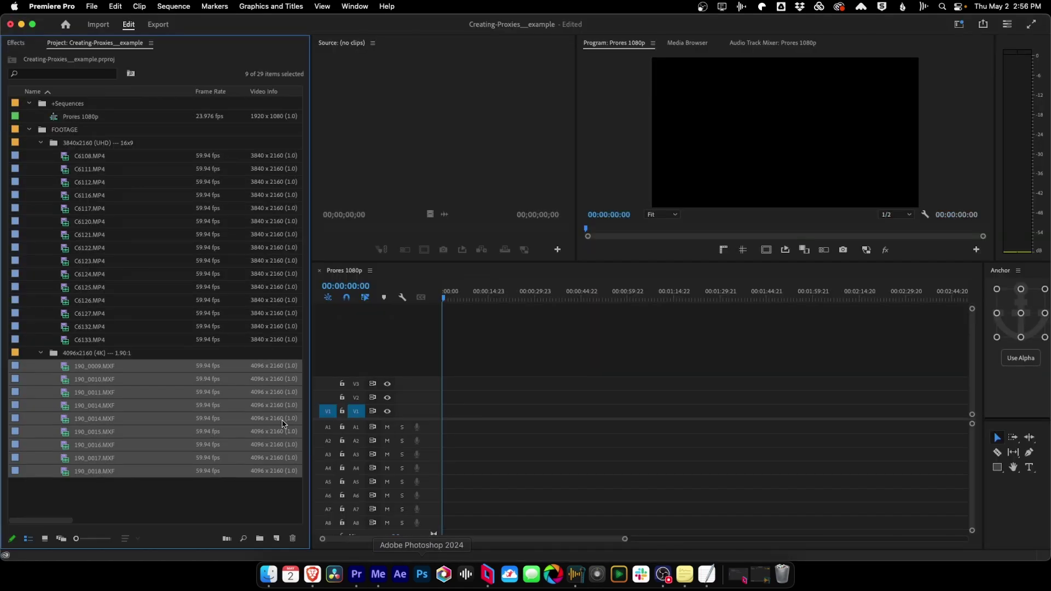
pyautogui.click(138, 515)
pyautogui.moveTo(42, 370); pyautogui.dragTo(125, 476)
pyautogui.moveTo(74, 371); pyautogui.dragTo(443, 423)
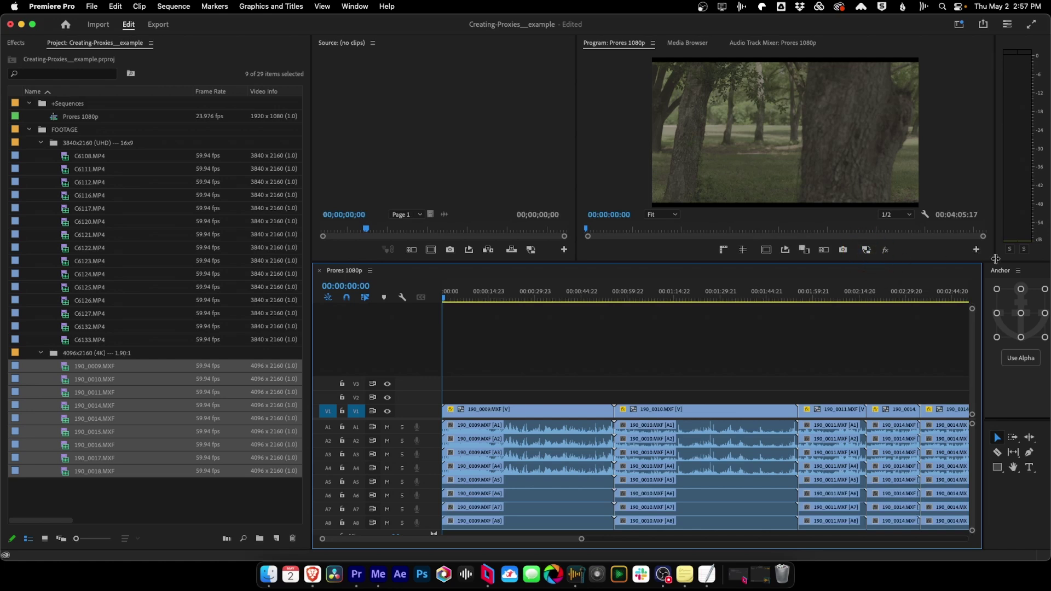
# - Turn on Toggle Proxies in the monitor and scrub the sequence to check playback
pyautogui.click(977, 251)
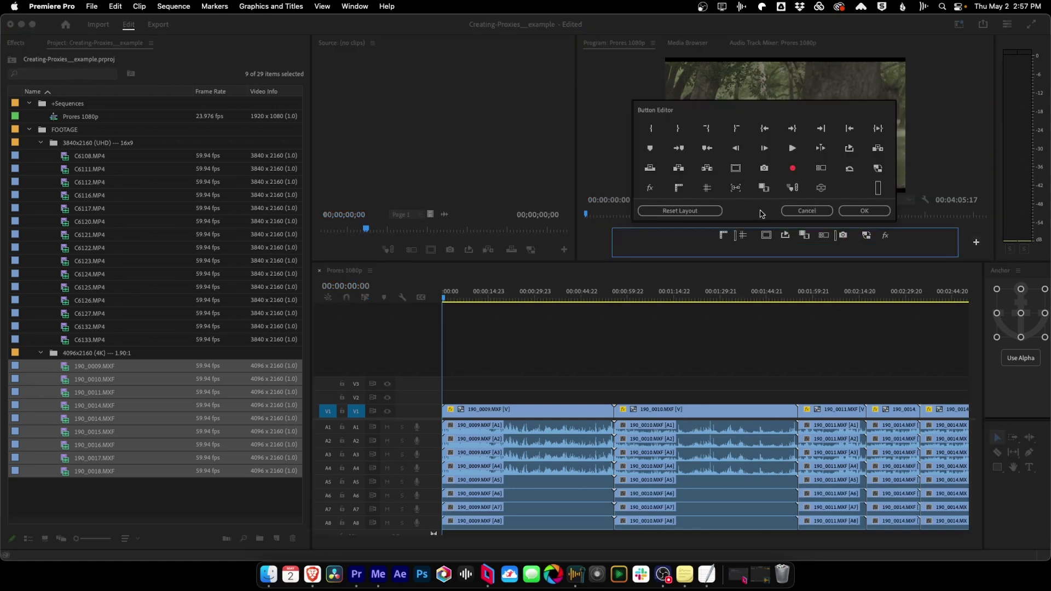
pyautogui.click(809, 212)
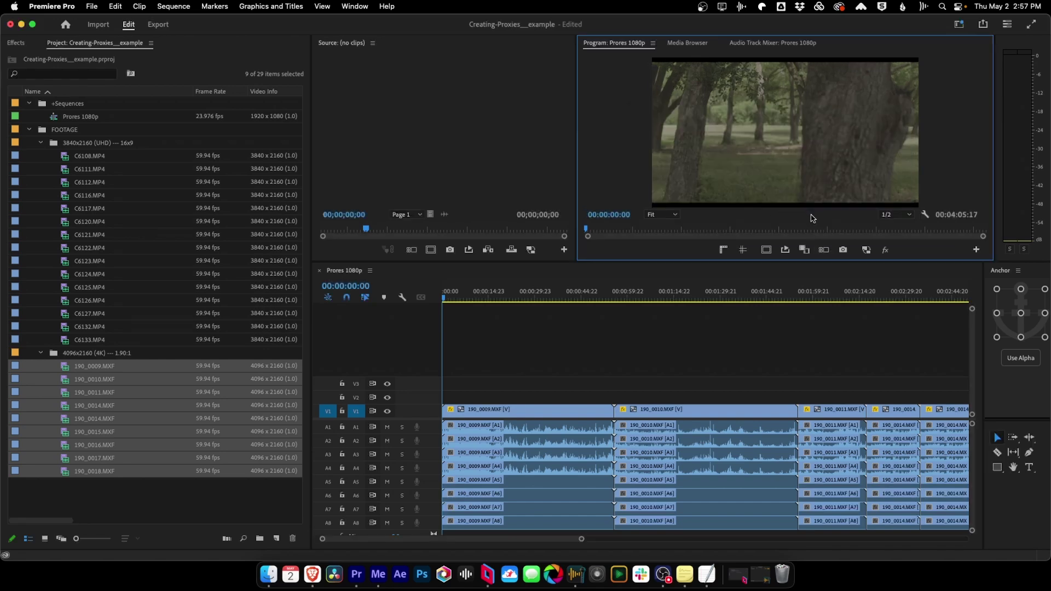
pyautogui.click(867, 250)
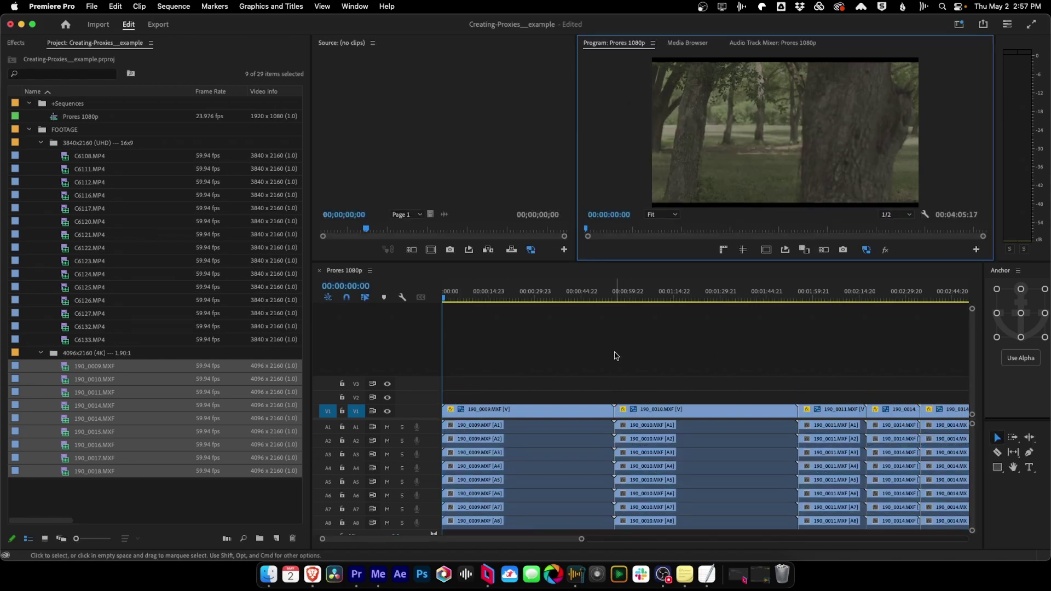
pyautogui.moveTo(448, 295); pyautogui.dragTo(569, 347)
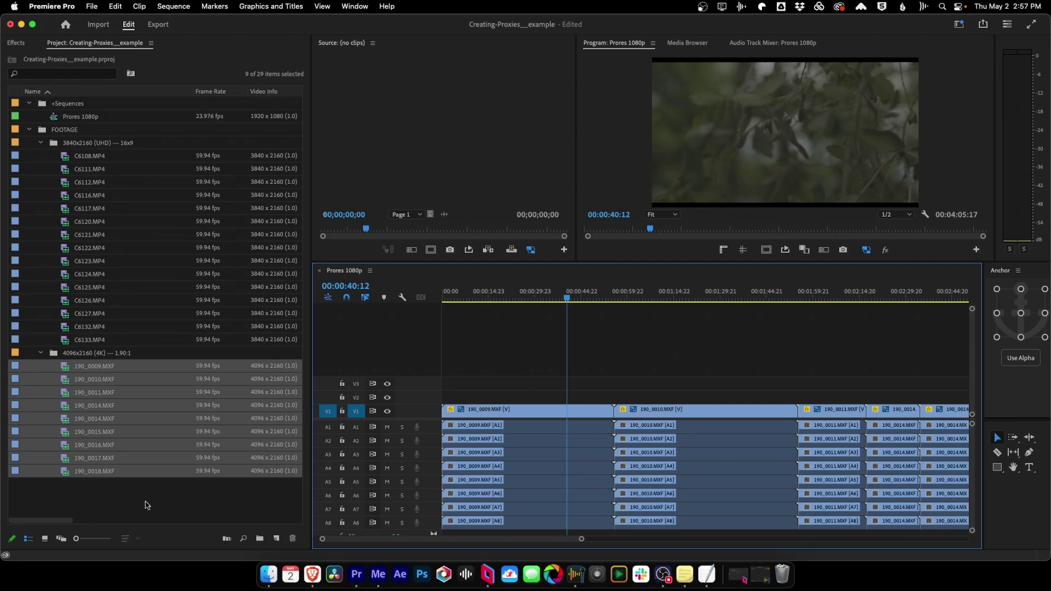
# - Detach the proxies from all 26 UHD and 4K footage clips
pyautogui.click(82, 497)
pyautogui.moveTo(58, 488); pyautogui.dragTo(107, 157)
pyautogui.rightClick(107, 159)
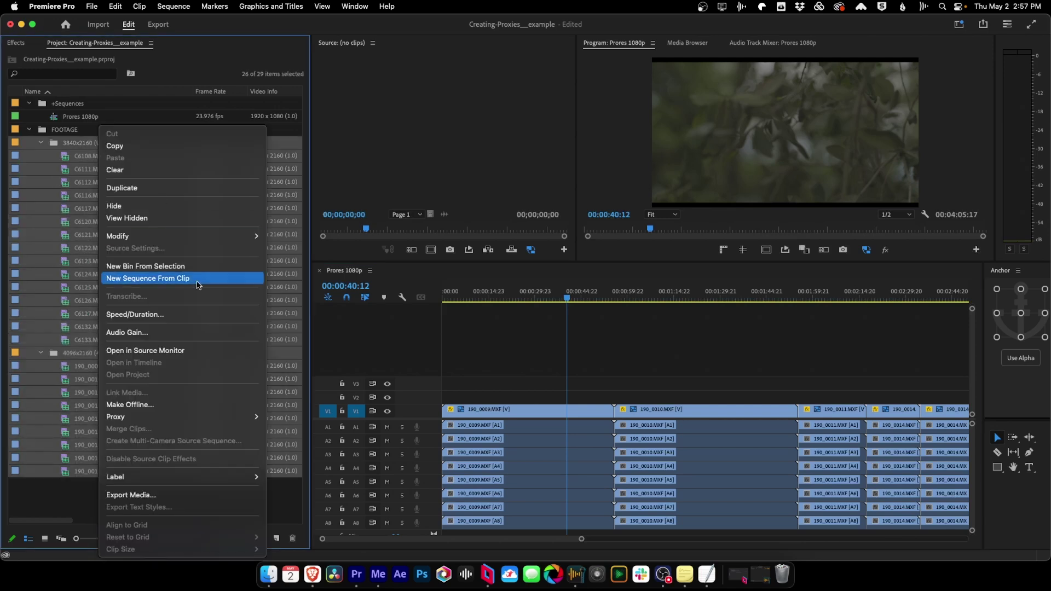
pyautogui.moveTo(223, 418)
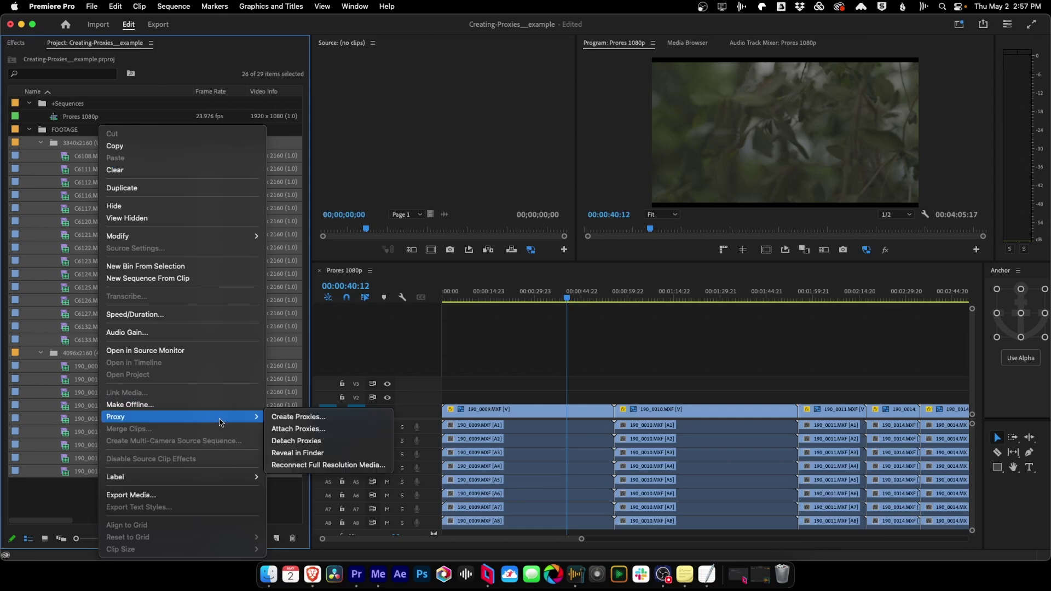
pyautogui.click(298, 441)
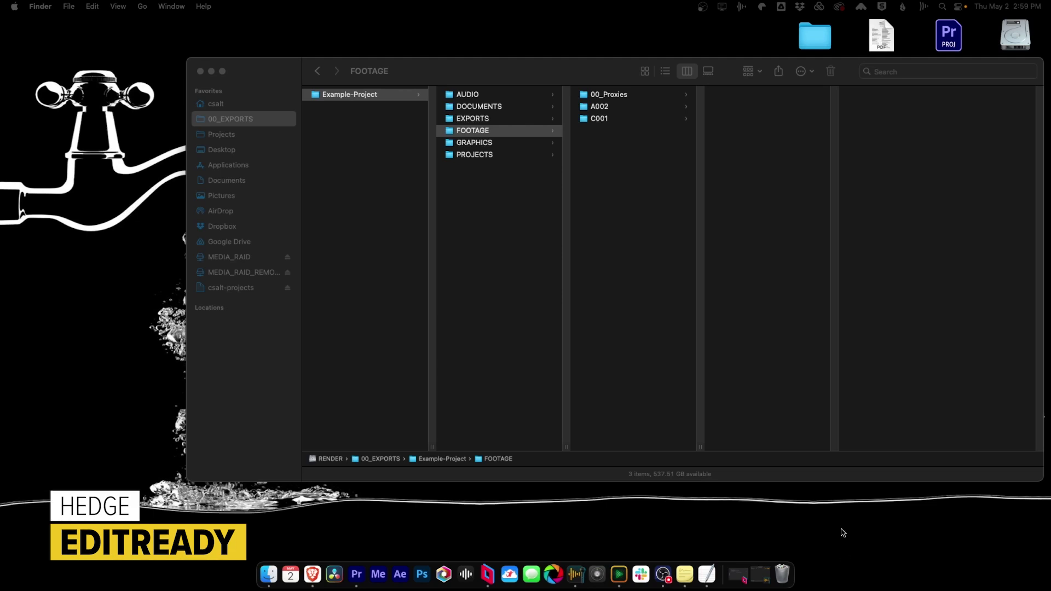
# - Launch EditReady and select the A002 and C001 footage folders in Finder
pyautogui.click(620, 574)
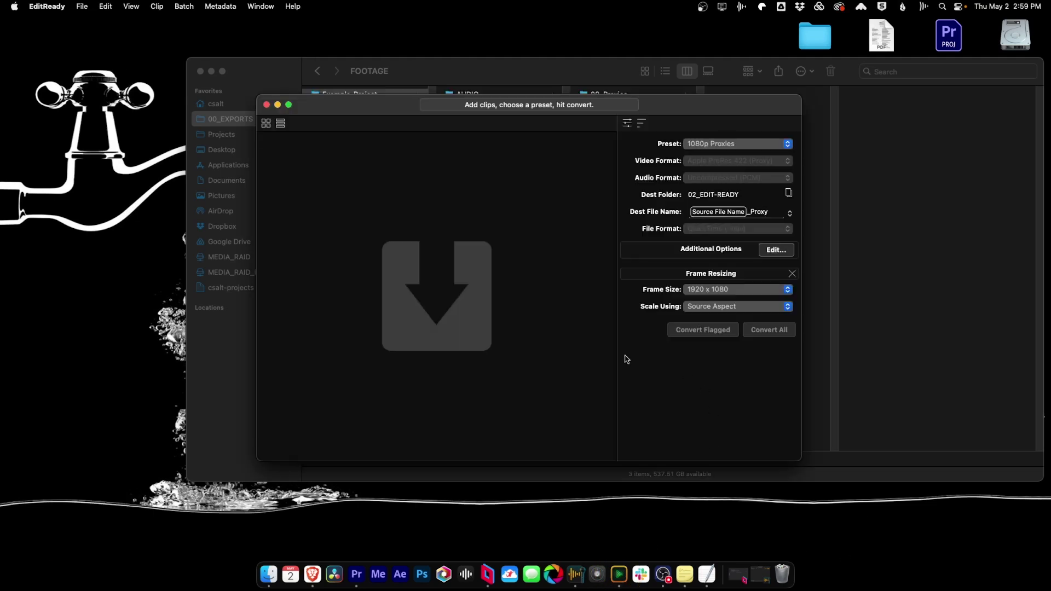
pyautogui.click(576, 73)
pyautogui.moveTo(593, 133); pyautogui.dragTo(460, 208)
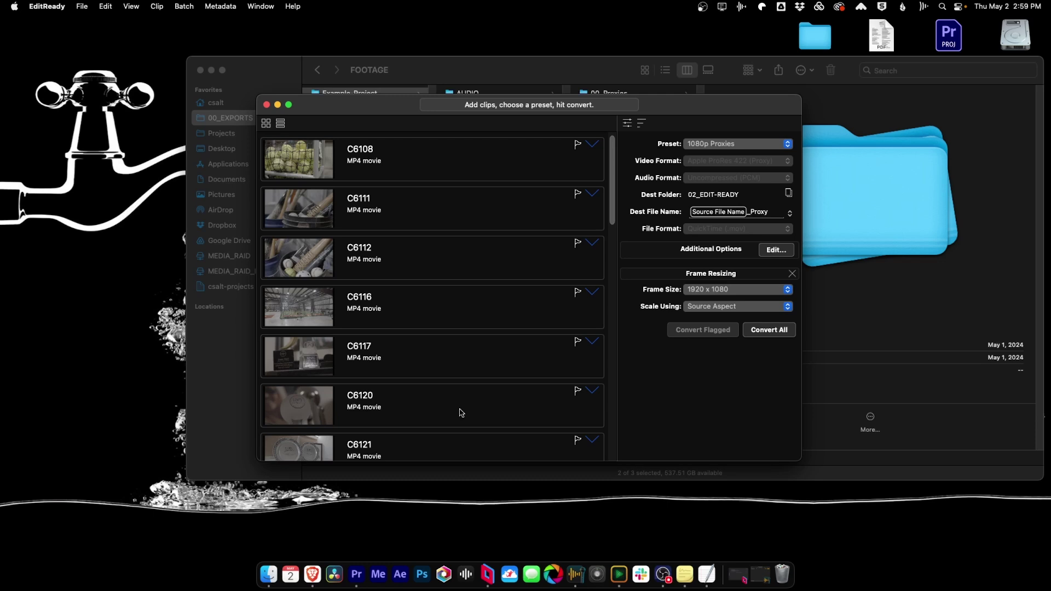
pyautogui.click(749, 145)
pyautogui.click(749, 144)
pyautogui.click(755, 146)
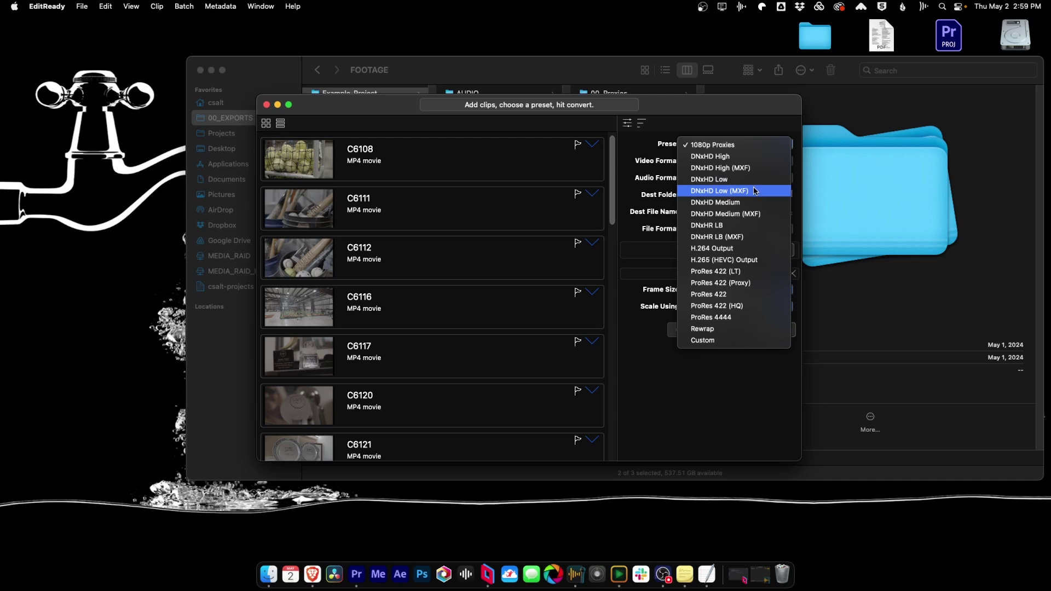
pyautogui.click(705, 151)
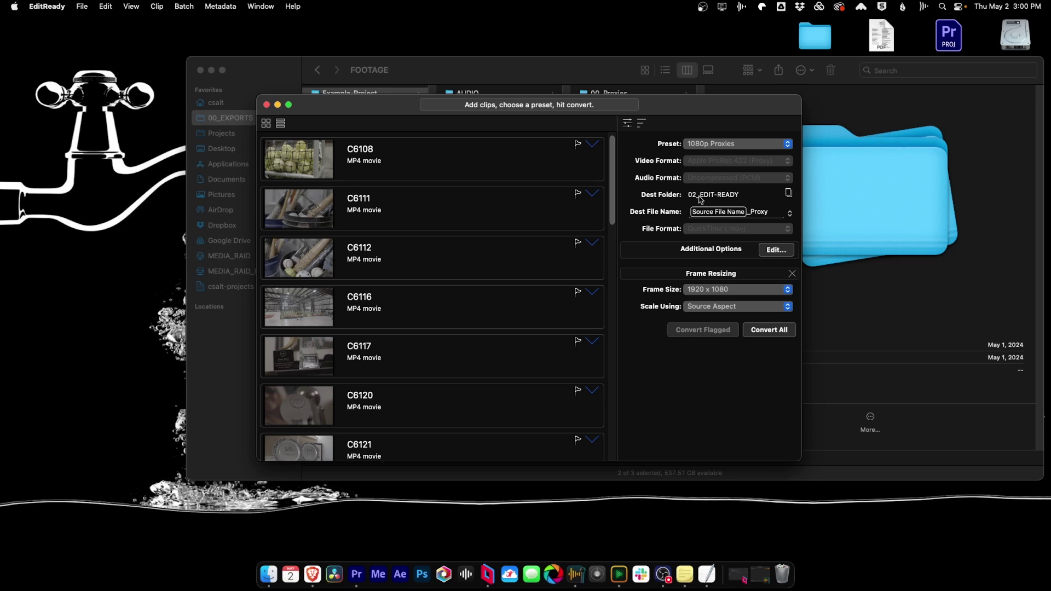
# - Convert all clips to 1080p proxies in 00_Proxies, then return to Premiere Pro
pyautogui.click(765, 212)
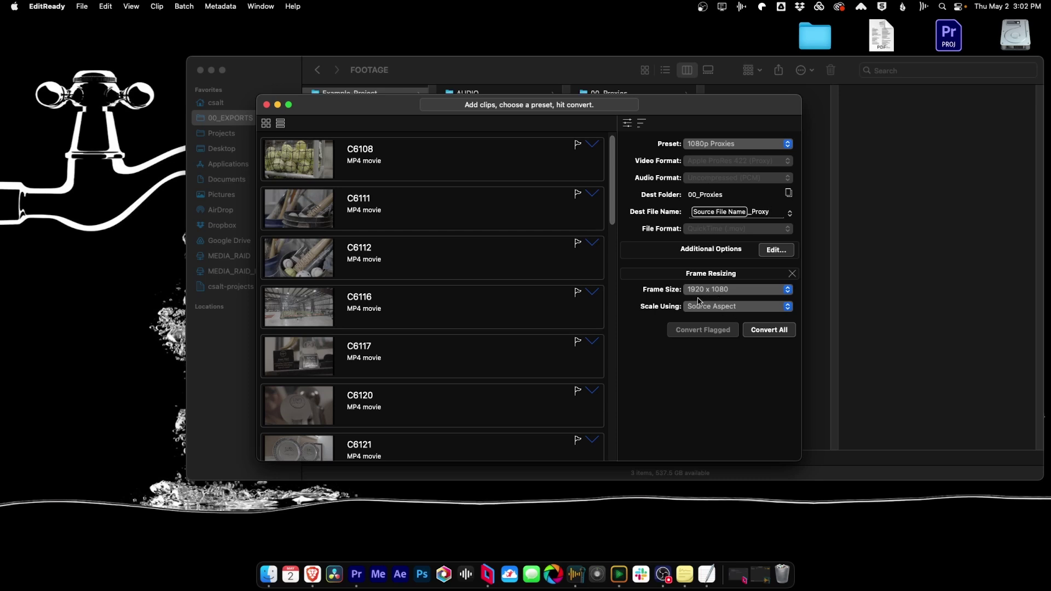
pyautogui.click(769, 330)
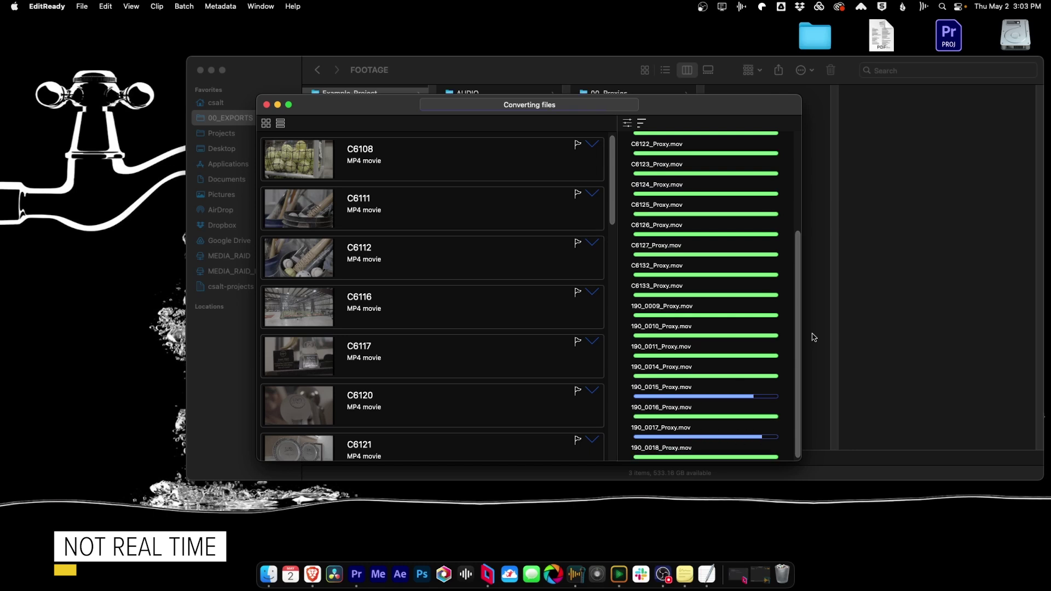
pyautogui.press('super+Tab')
pyautogui.press('super+Tab')
pyautogui.press('super+Tab')
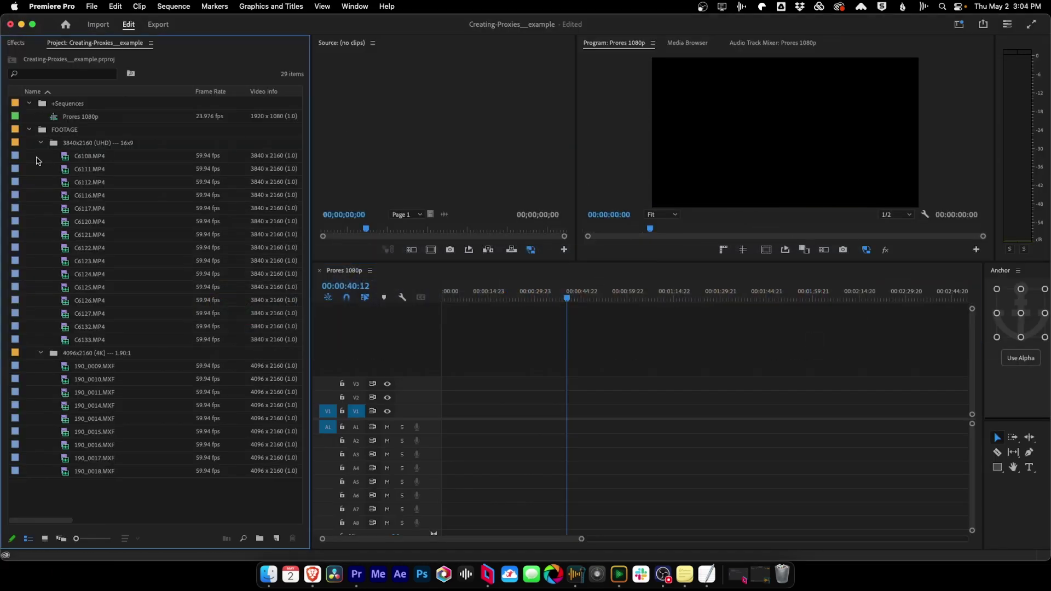
# - Attach the _Proxy.mov files from 00_Proxies to all the UHD and 4K footage clips
pyautogui.moveTo(37, 159); pyautogui.dragTo(125, 478)
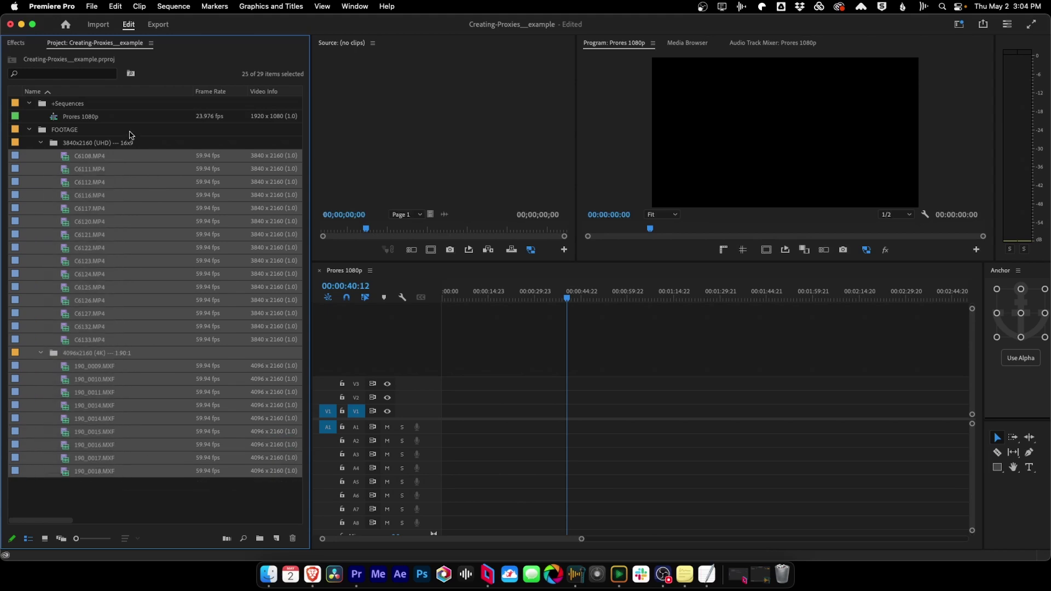
pyautogui.rightClick(88, 157)
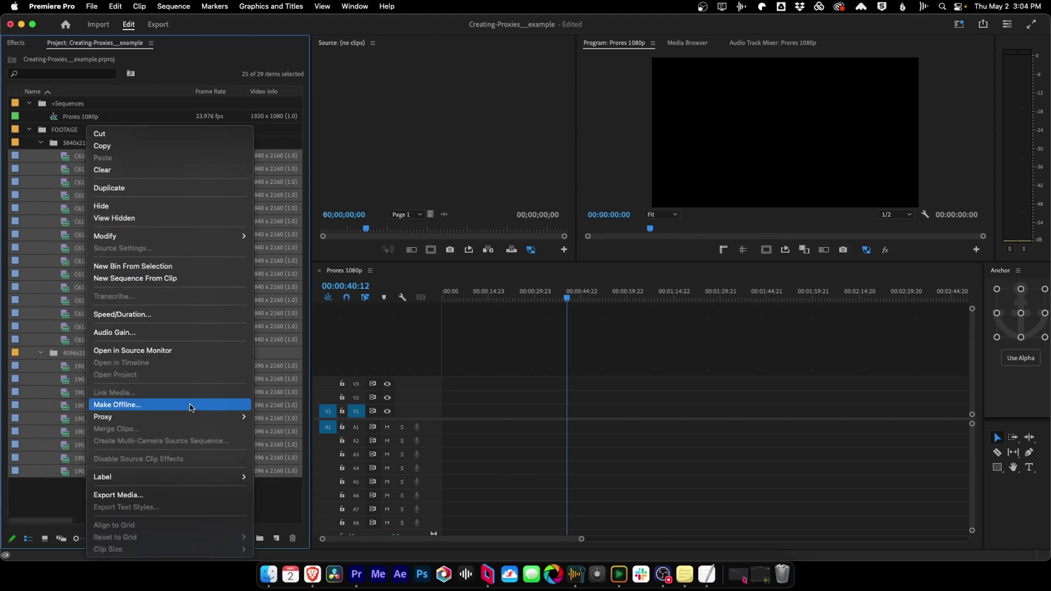
pyautogui.moveTo(164, 417)
pyautogui.click(277, 432)
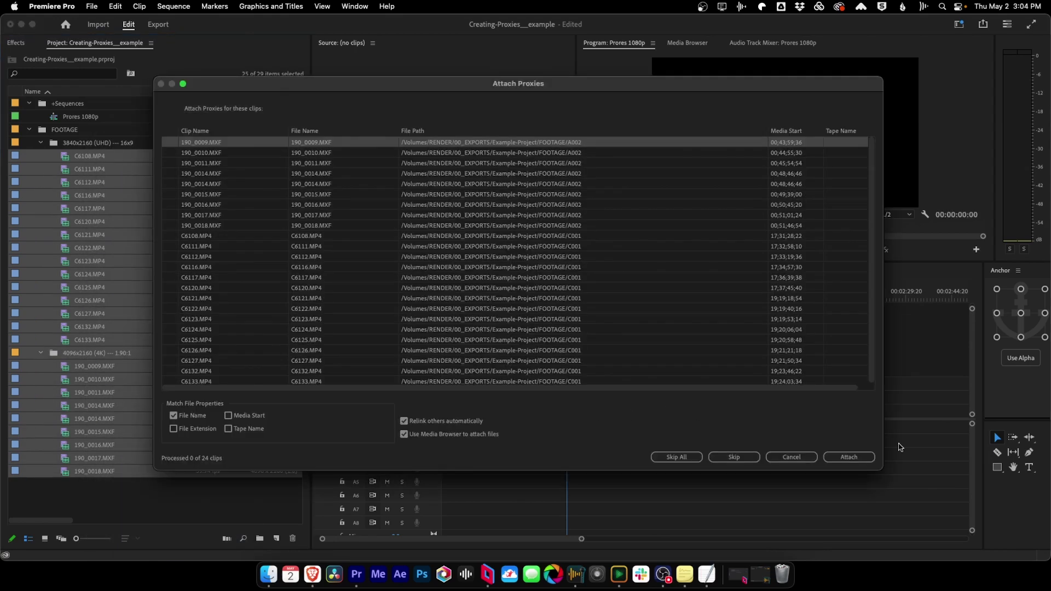
pyautogui.click(854, 458)
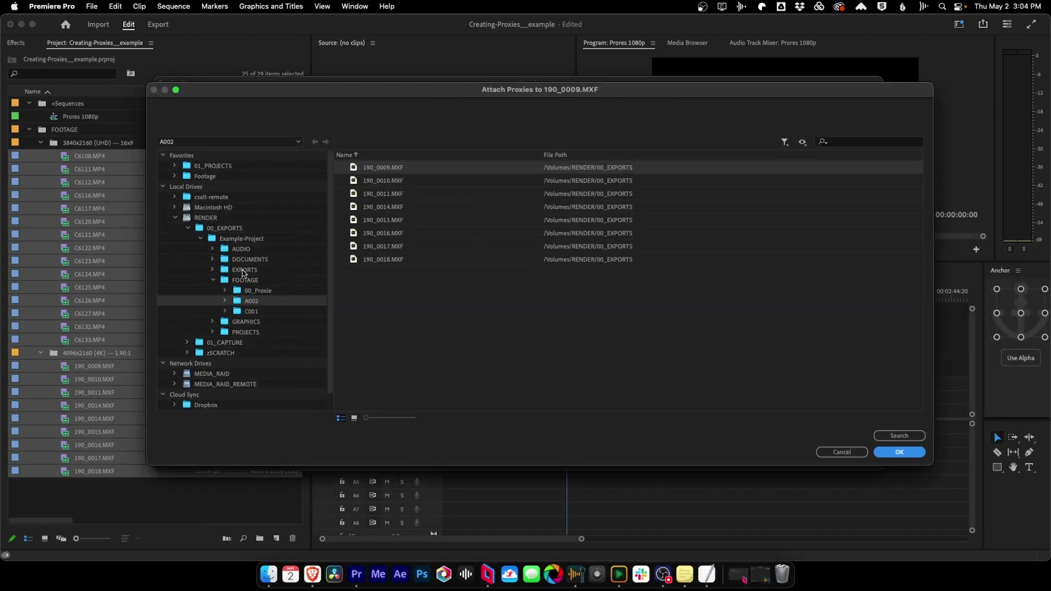
pyautogui.click(254, 290)
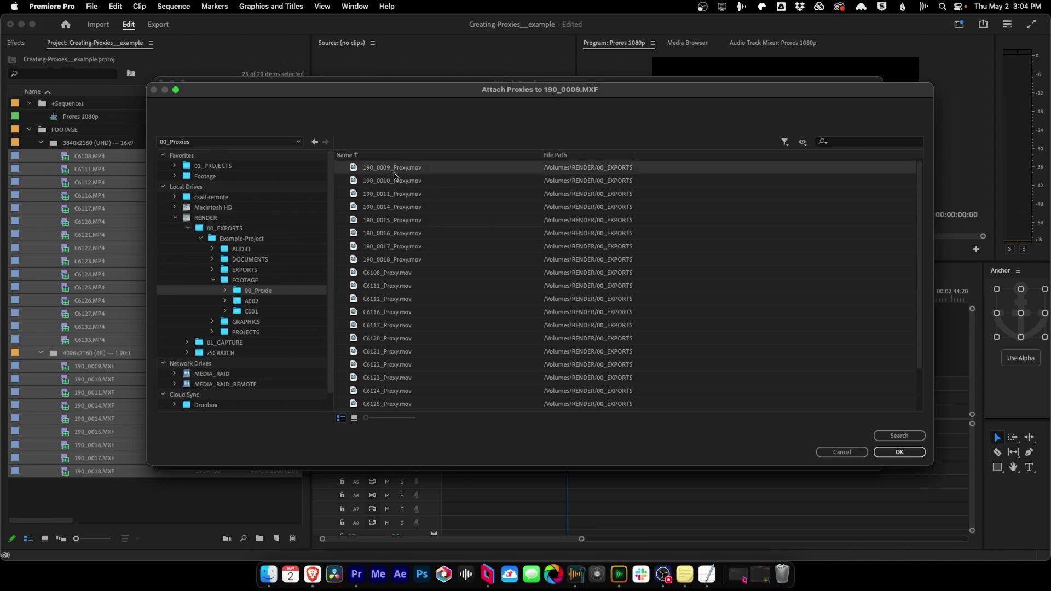
pyautogui.click(900, 453)
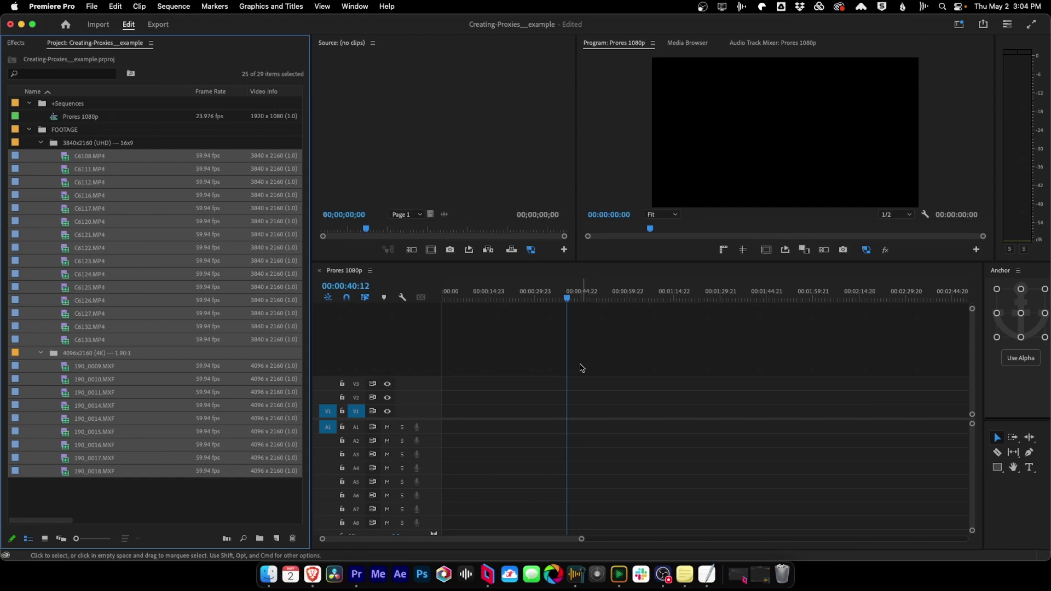
# - Clear the current selection and select the nine 190_ 4K MXF clips in the Project panel
pyautogui.click(122, 495)
pyautogui.moveTo(51, 369); pyautogui.dragTo(531, 385)
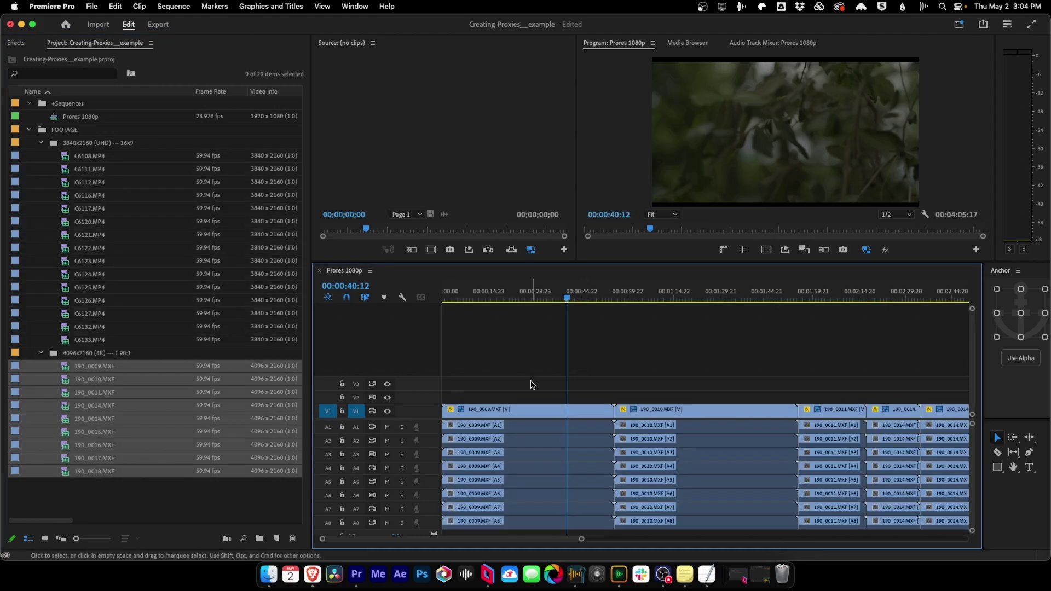